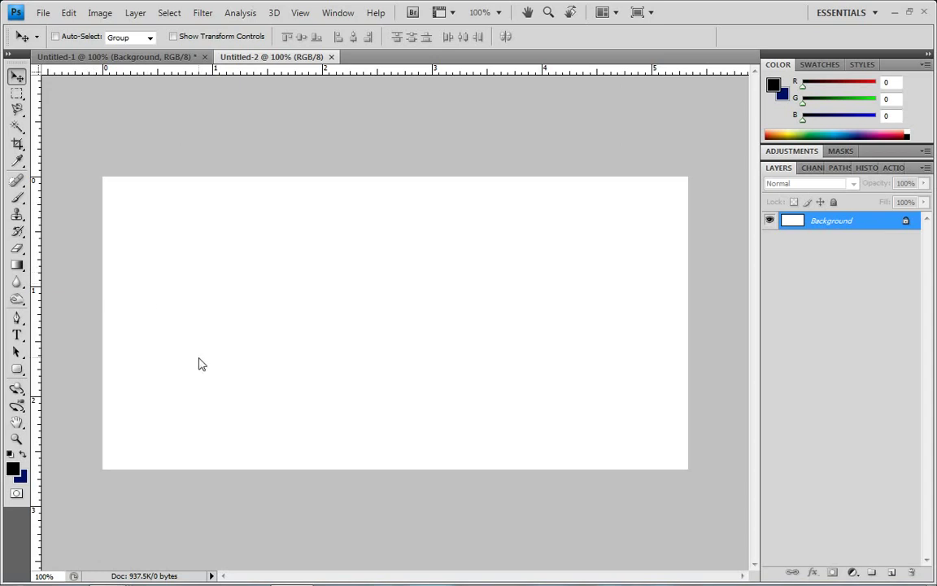
- Fill the entire canvas with the navy background colour, then deselect
key(ctrl+a)
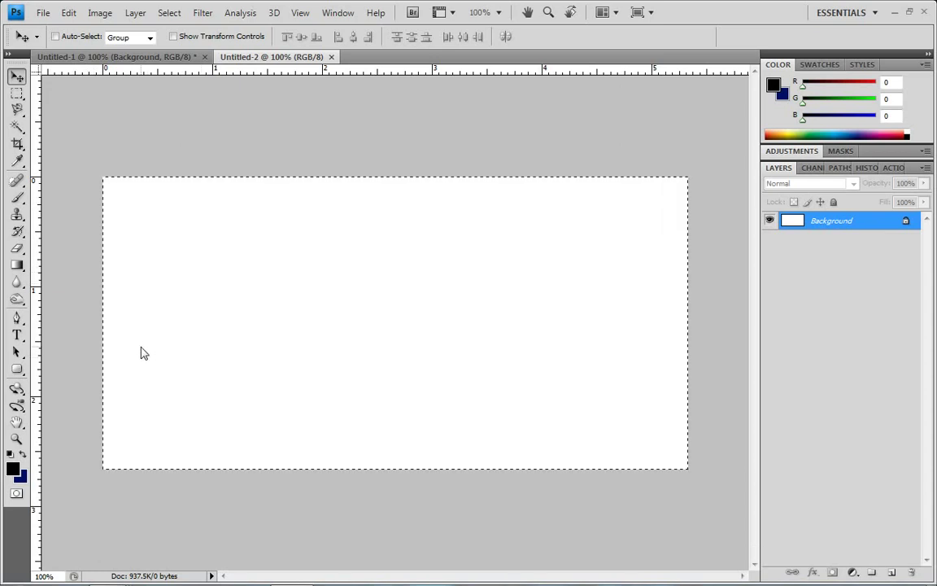
key(ctrl+BackSpace)
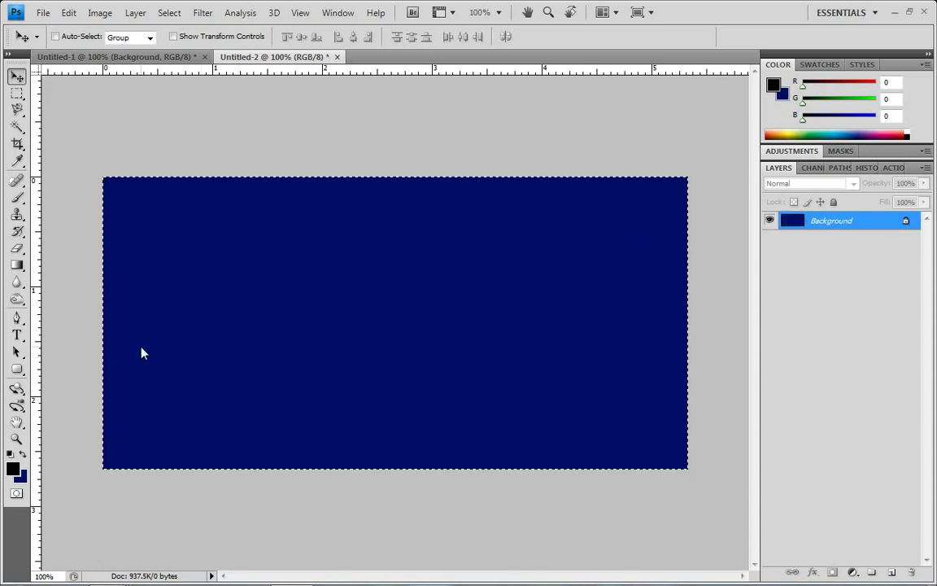
key(ctrl+d)
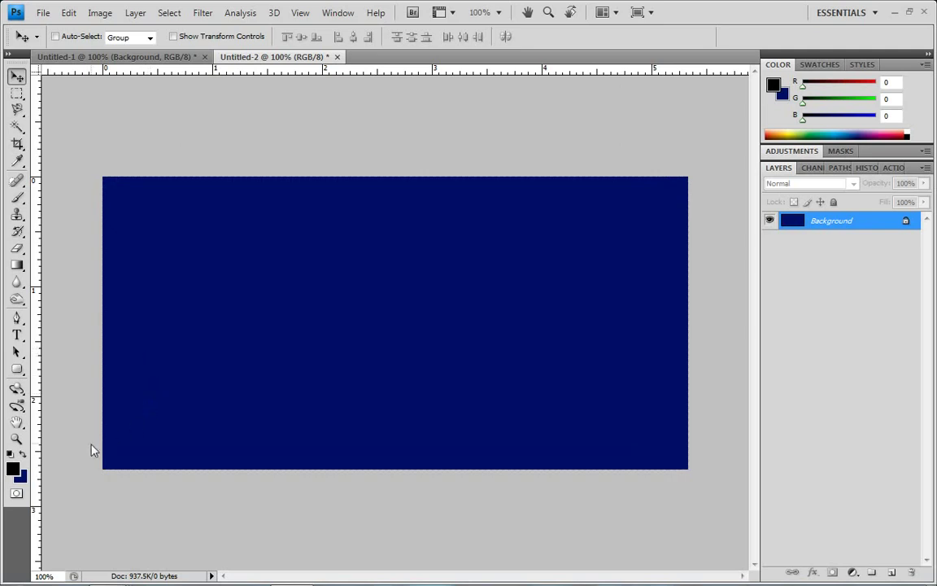
- Type the word LIQUID near the centre of the canvas
click(17, 335)
click(391, 320)
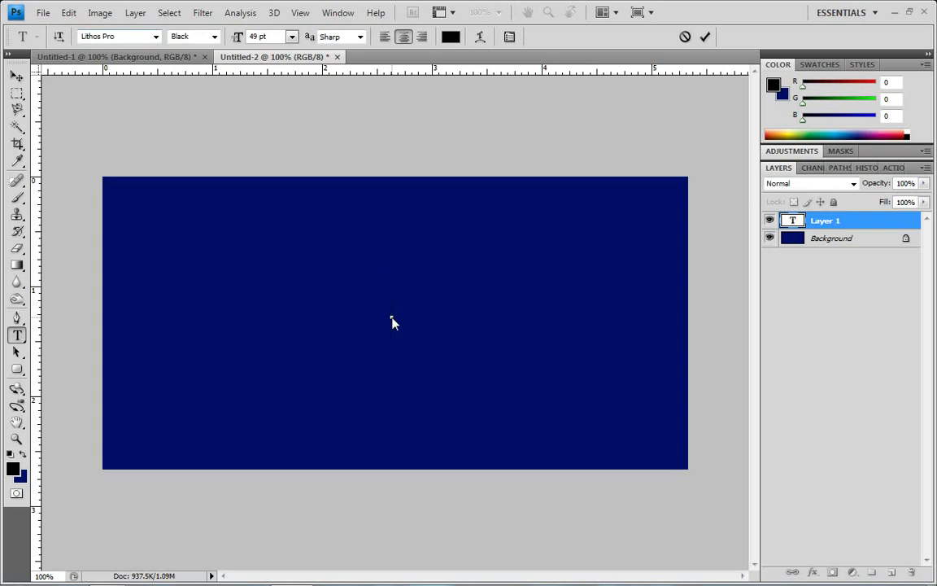
text(LIQUID)
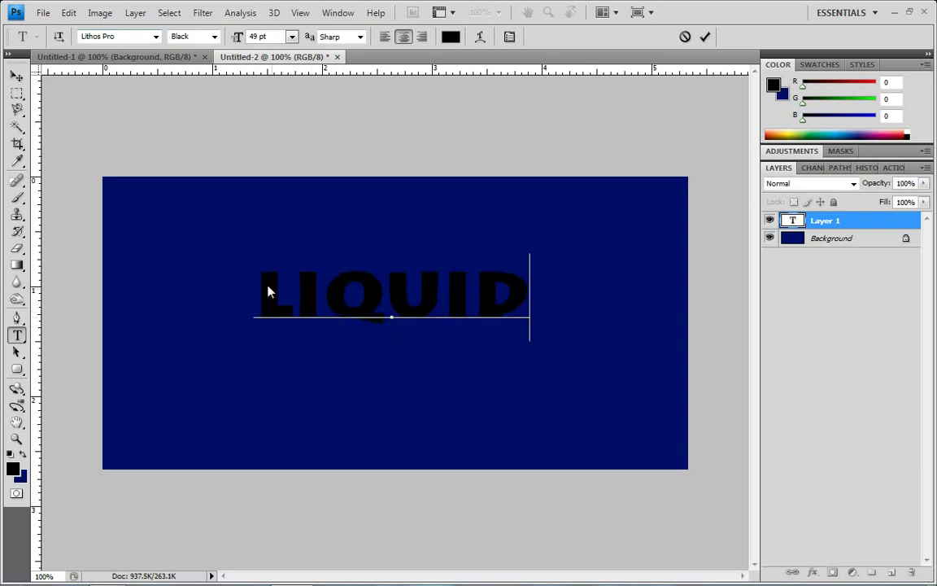
- Enlarge LIQUID to 80 pt and shift it slightly lower on the canvas
drag(268, 291, 598, 292)
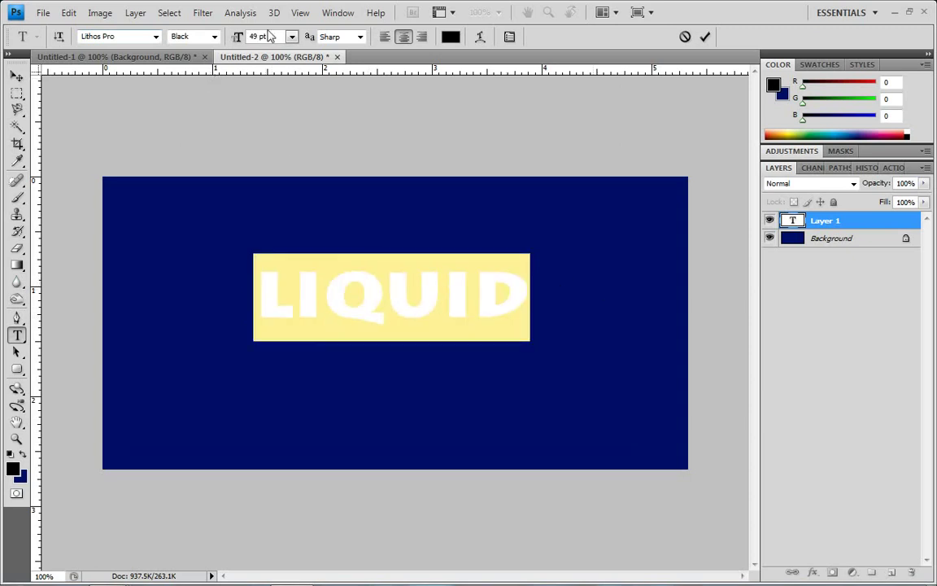
scroll(268, 39, up, 20)
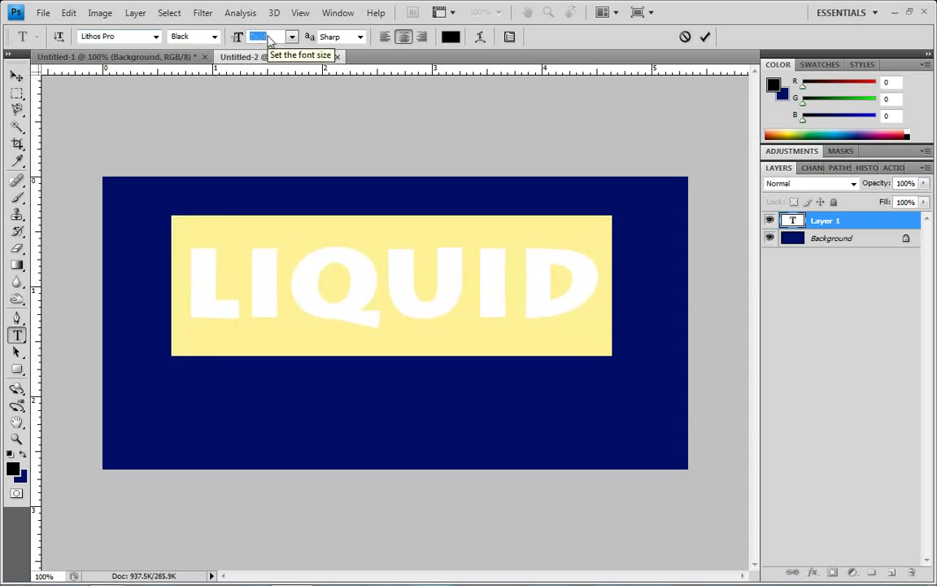
click(16, 75)
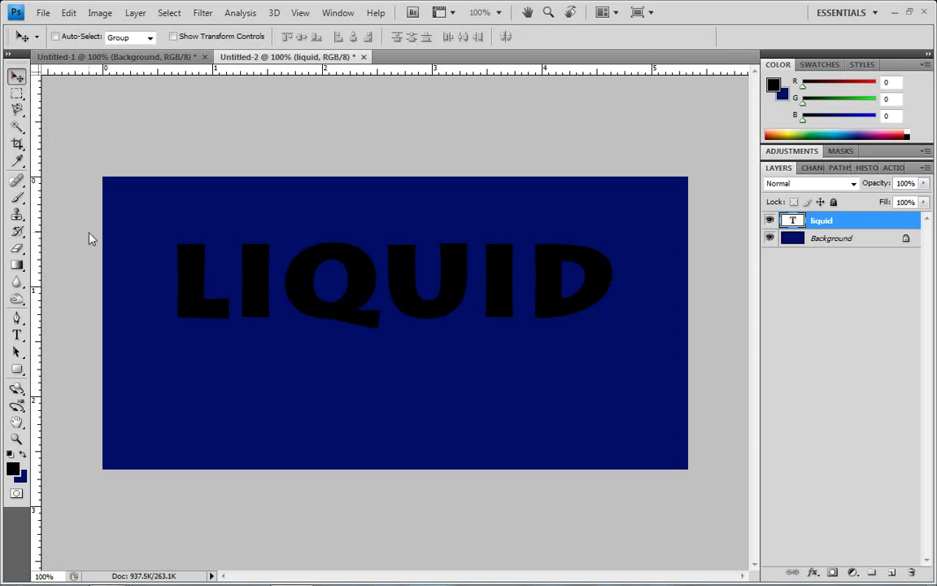
drag(370, 310, 372, 343)
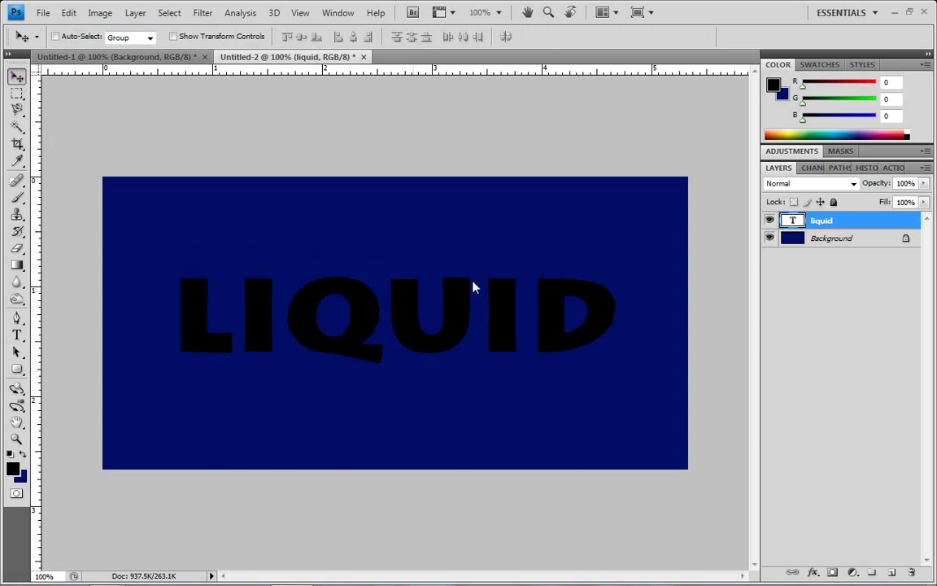
double_click(794, 221)
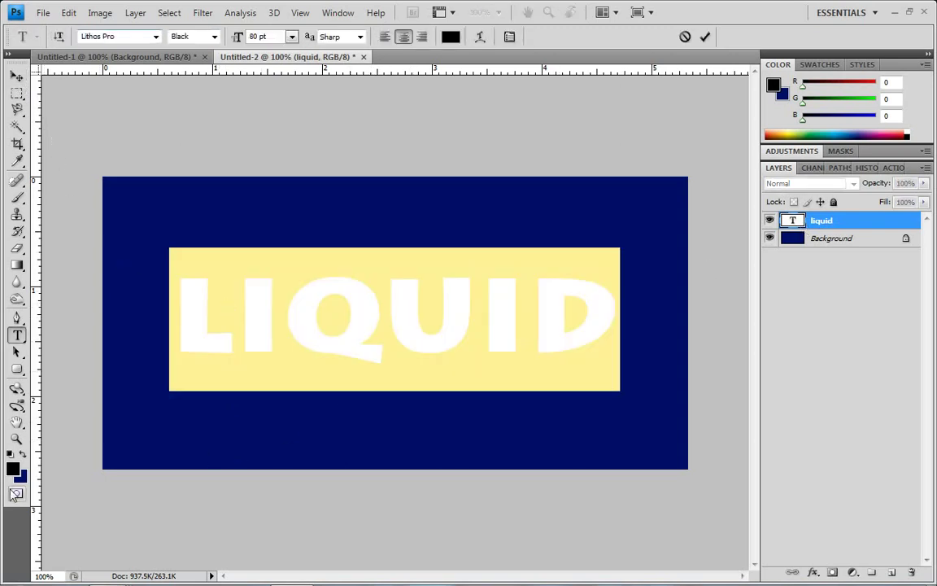
- Change the LIQUID text colour to cyan #04c0e2 and commit the edit
click(12, 468)
mouse_move(333, 150)
mouse_down()
mouse_move(336, 131)
mouse_move(360, 161)
mouse_move(368, 153)
mouse_up()
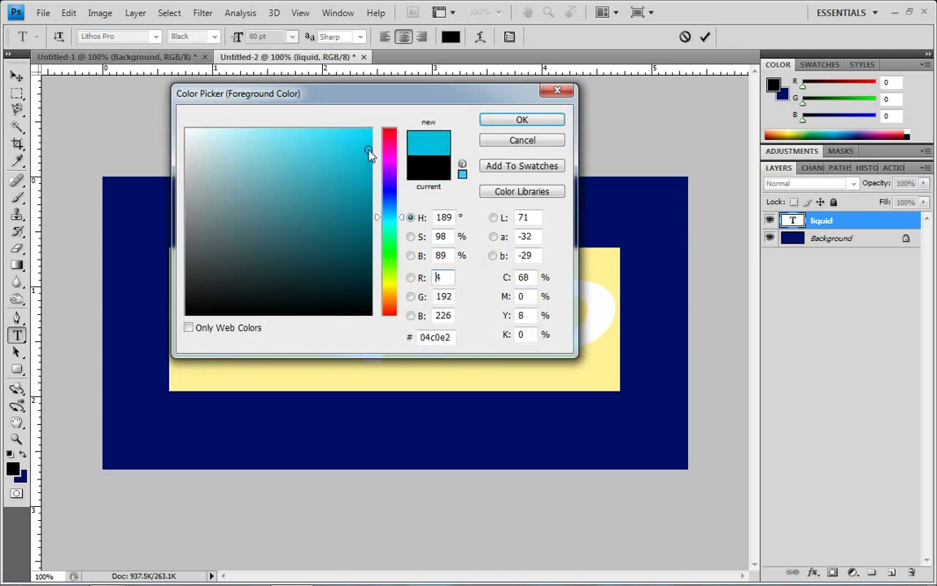
click(504, 122)
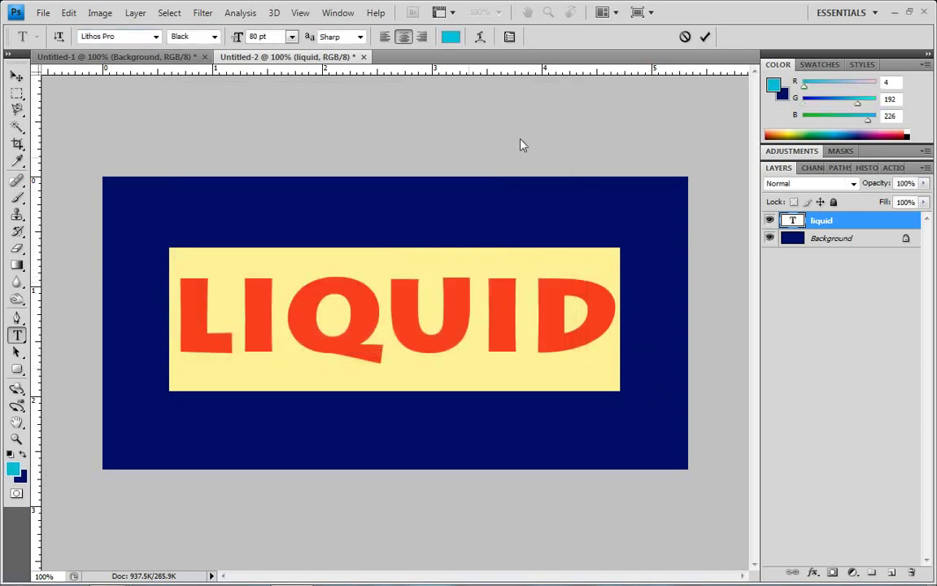
click(17, 76)
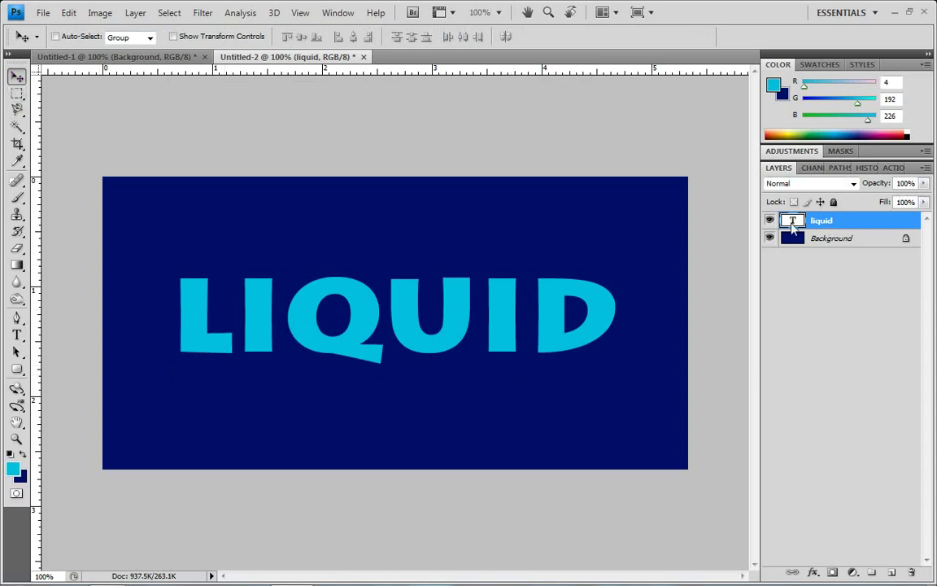
right_click(793, 227)
- Load the LIQUID letters as a selection with Select Pixels and rasterize the type layer
click(764, 289)
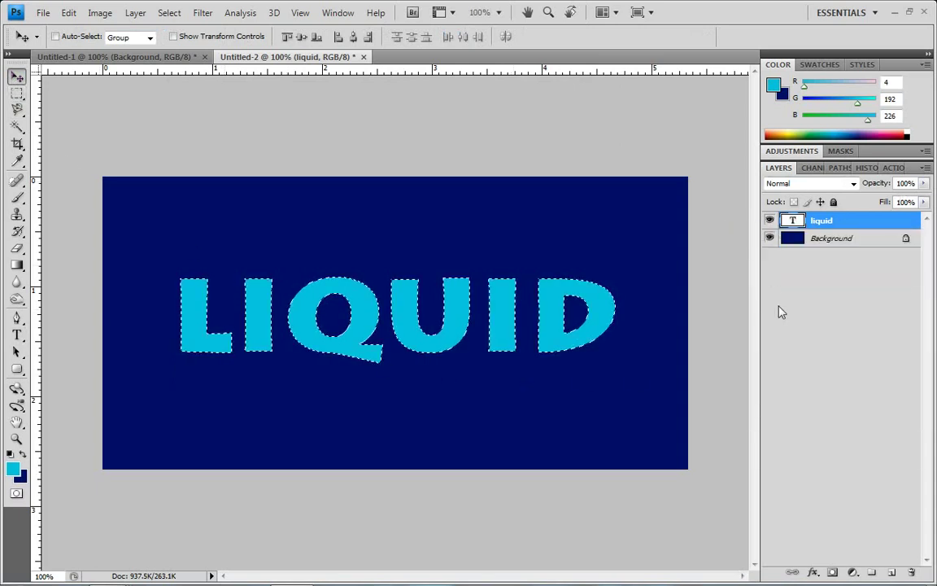
right_click(822, 227)
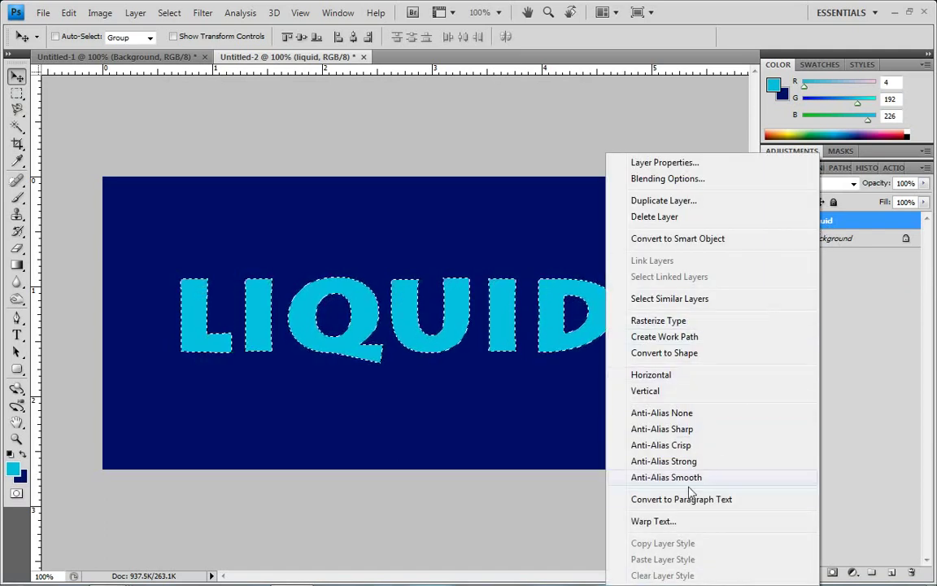
click(649, 323)
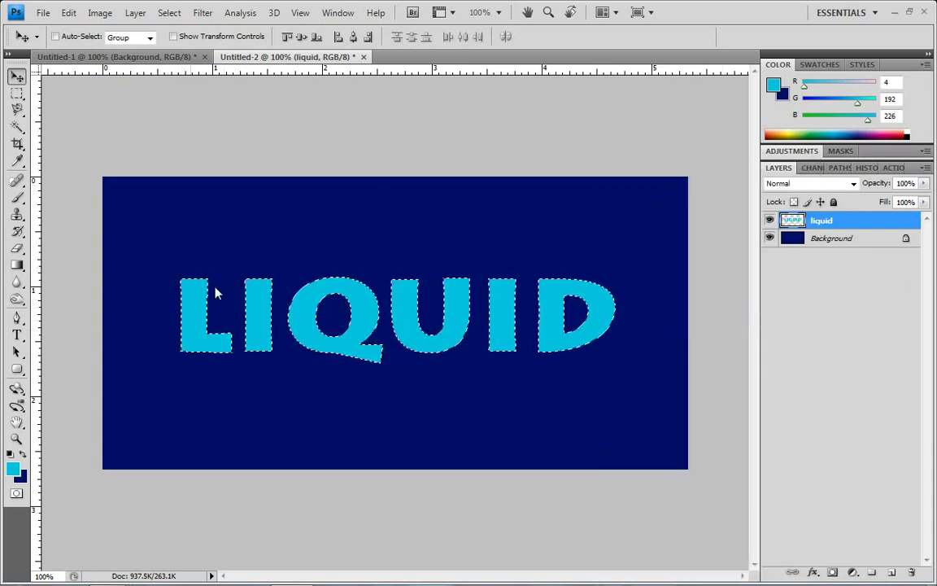
click(69, 15)
- Stroke the selected letters with a 3 px black outside stroke, then deselect
click(96, 238)
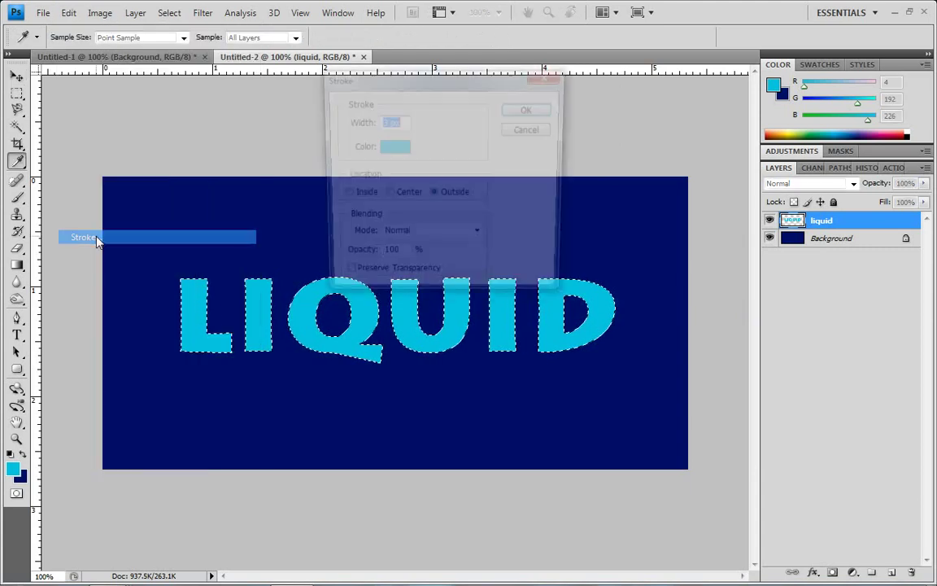
click(394, 147)
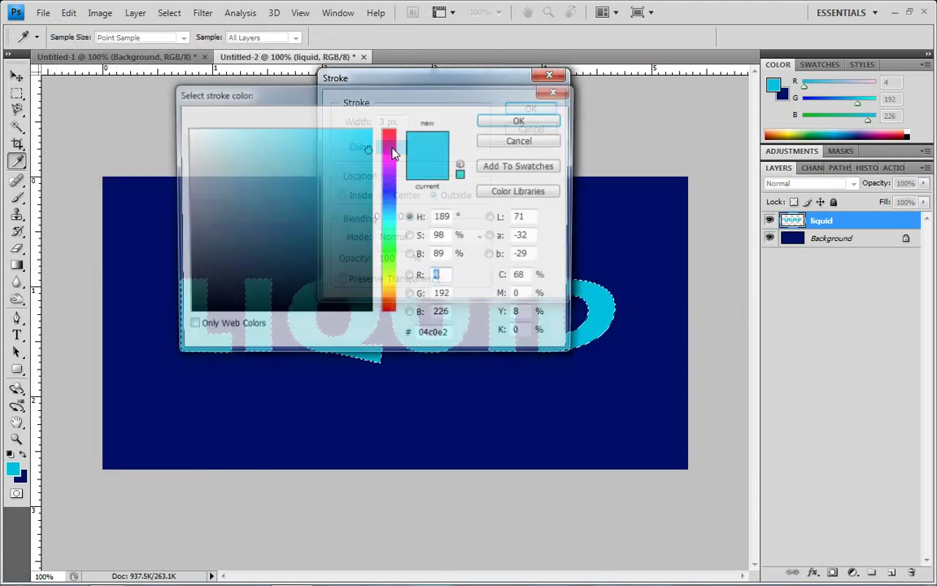
drag(290, 238, 379, 325)
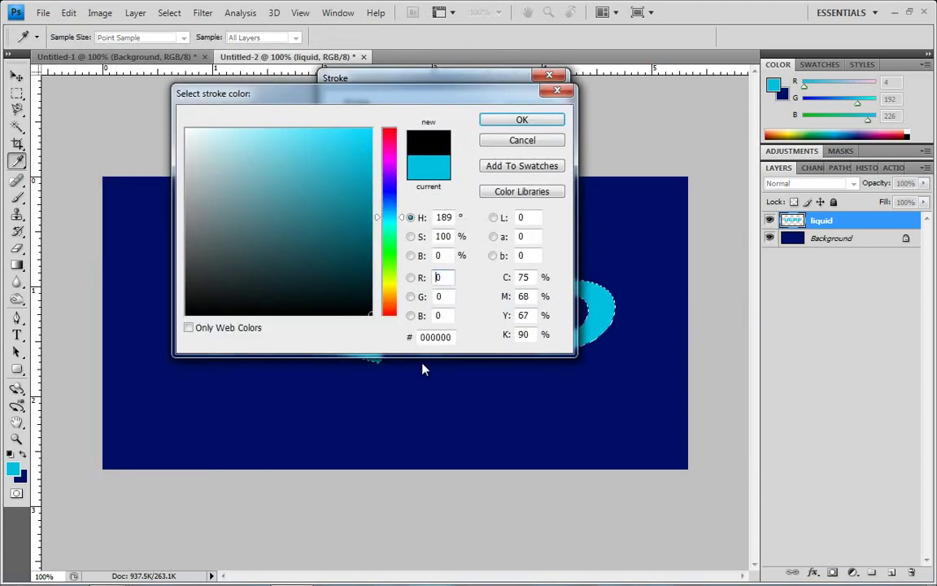
click(508, 122)
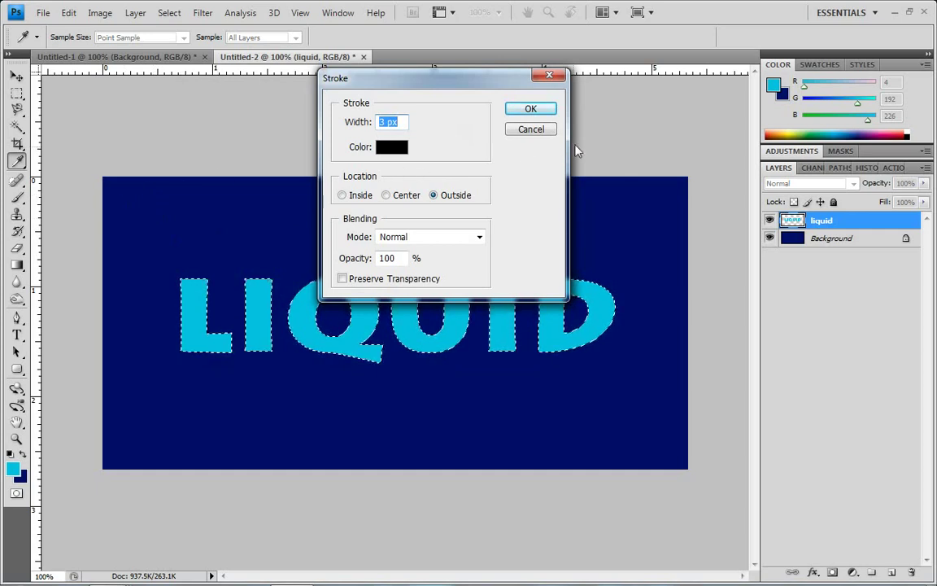
click(537, 112)
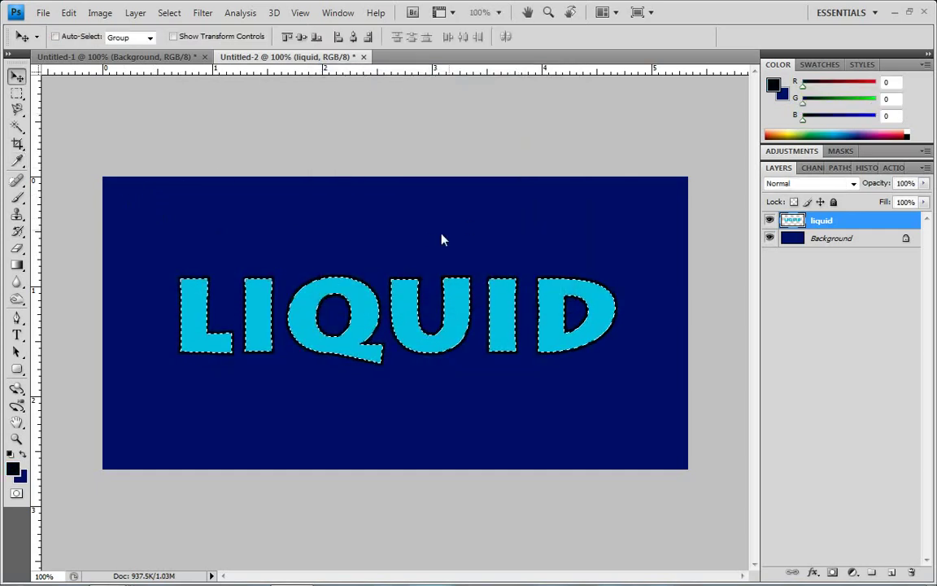
key(ctrl+d)
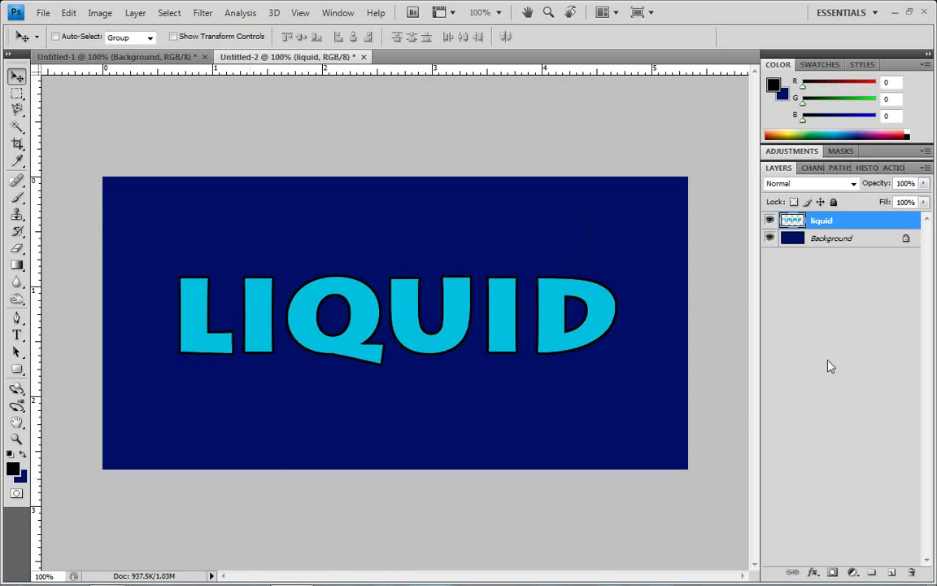
- Duplicate the liquid layer and open Blending Options on the original liquid layer
drag(828, 224, 892, 572)
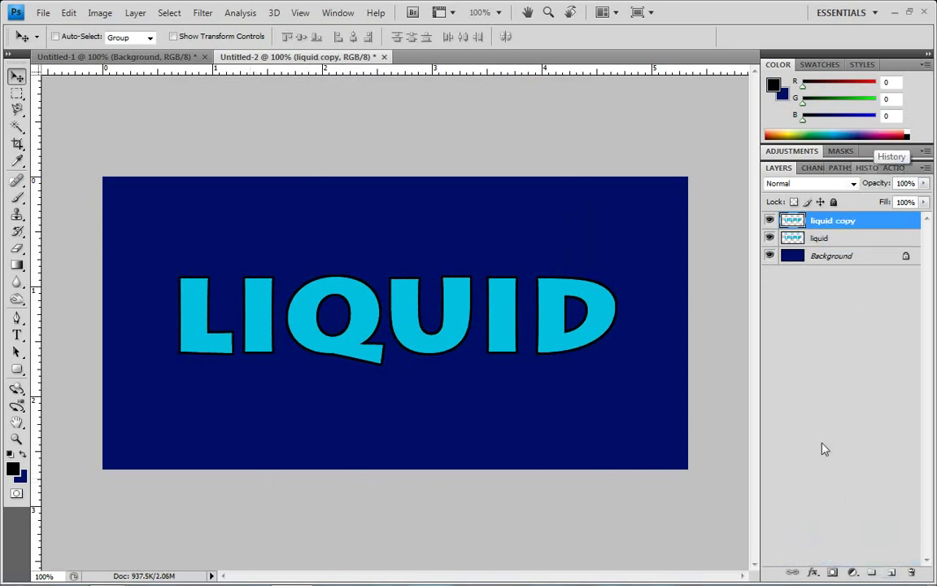
click(819, 238)
right_click(818, 238)
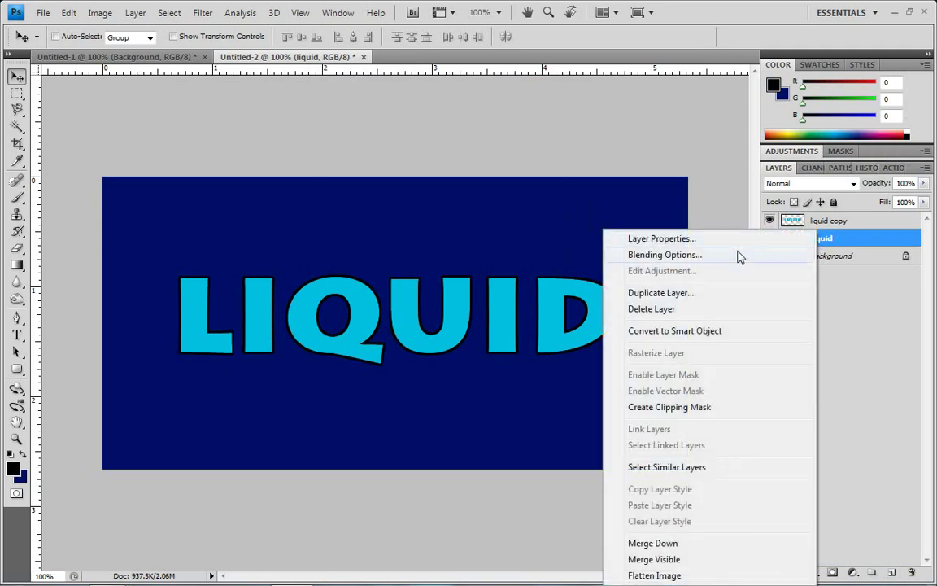
click(716, 256)
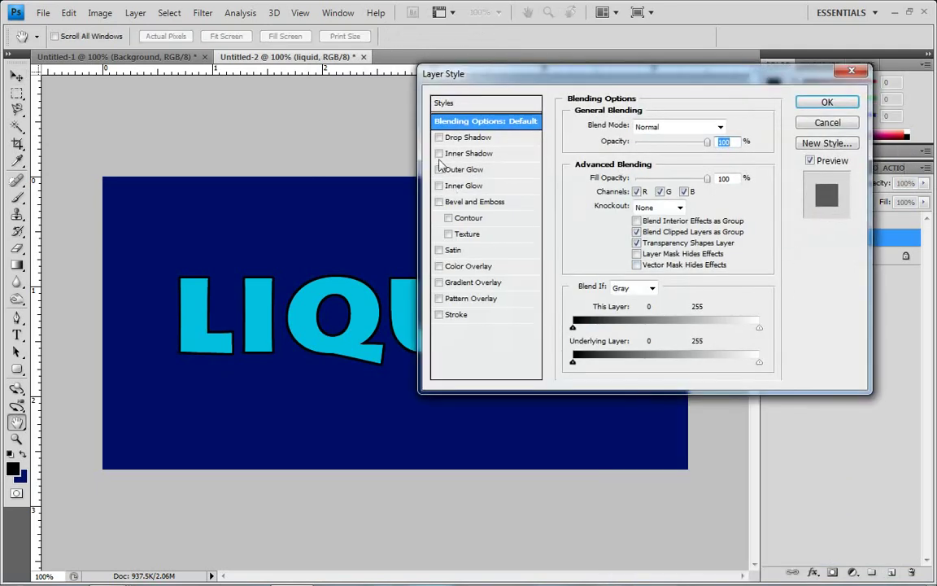
- Apply an Outer Bevel with Size 193 px and slightly raised Soften to the liquid layer
click(440, 202)
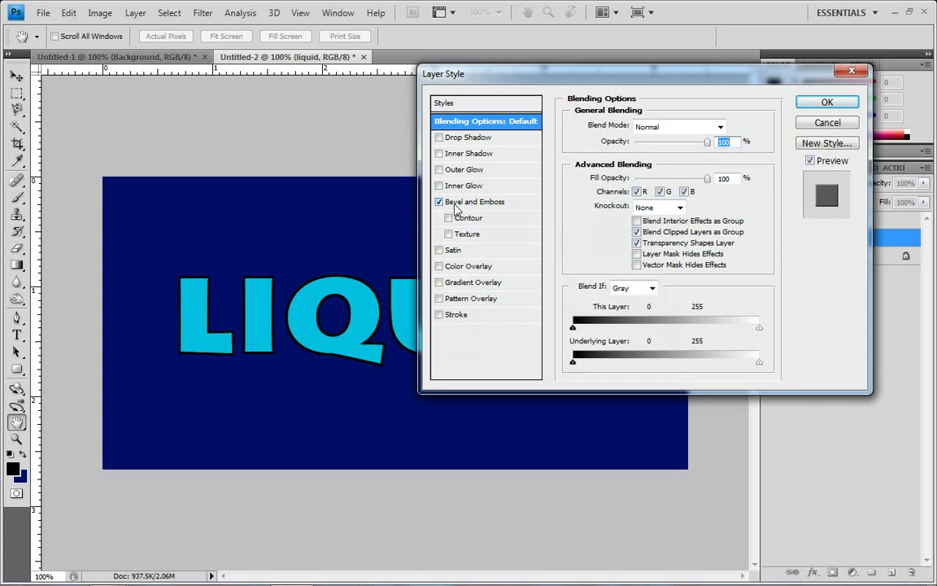
click(452, 203)
click(667, 127)
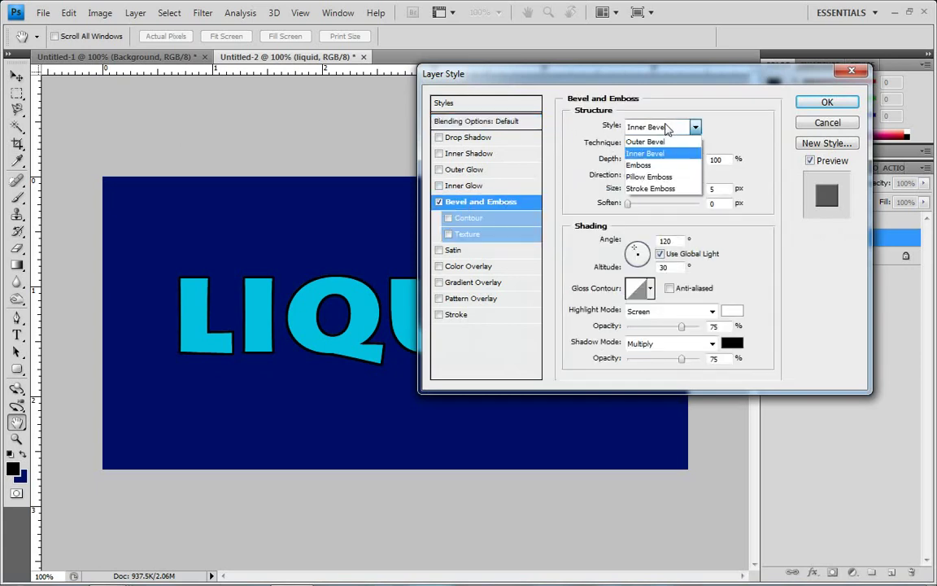
click(656, 128)
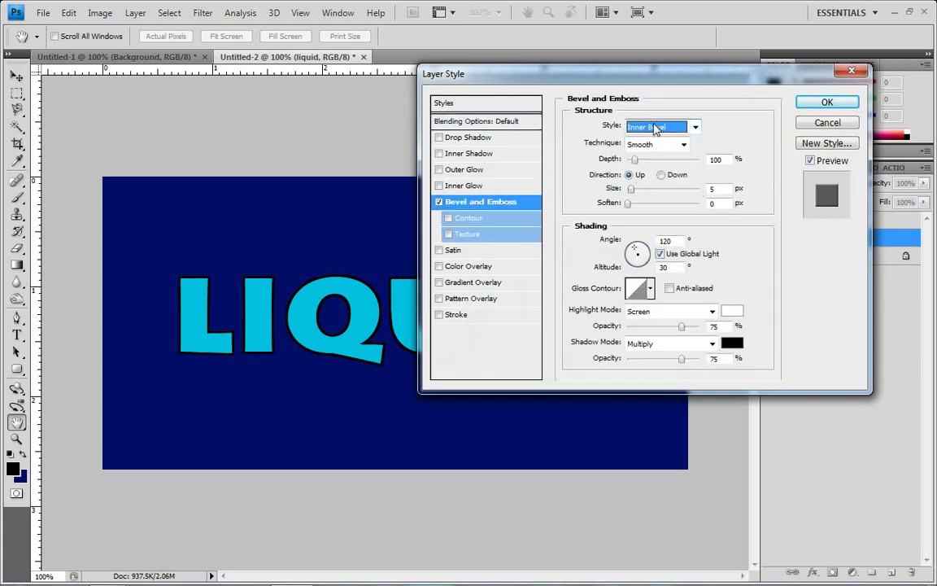
click(656, 129)
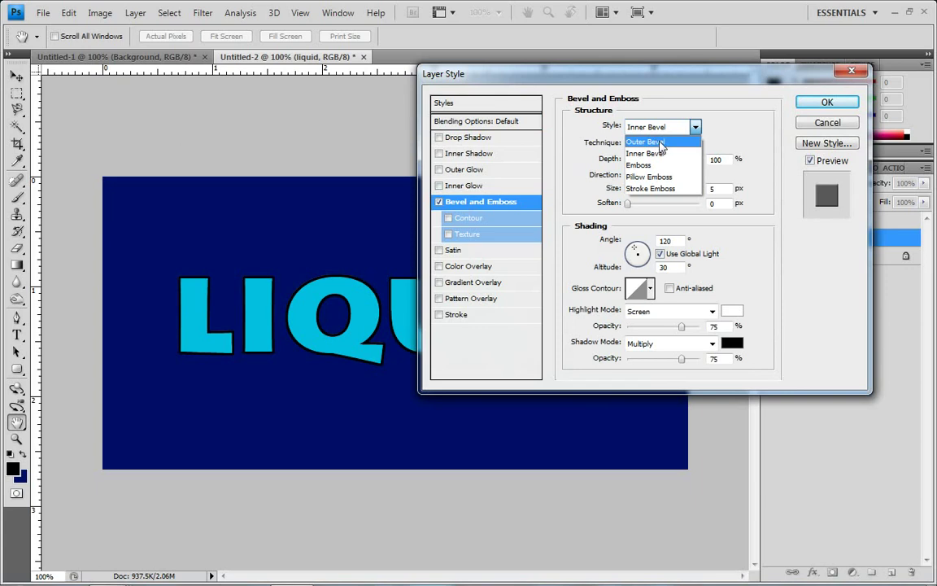
click(660, 143)
drag(571, 76, 666, 56)
drag(752, 165, 802, 170)
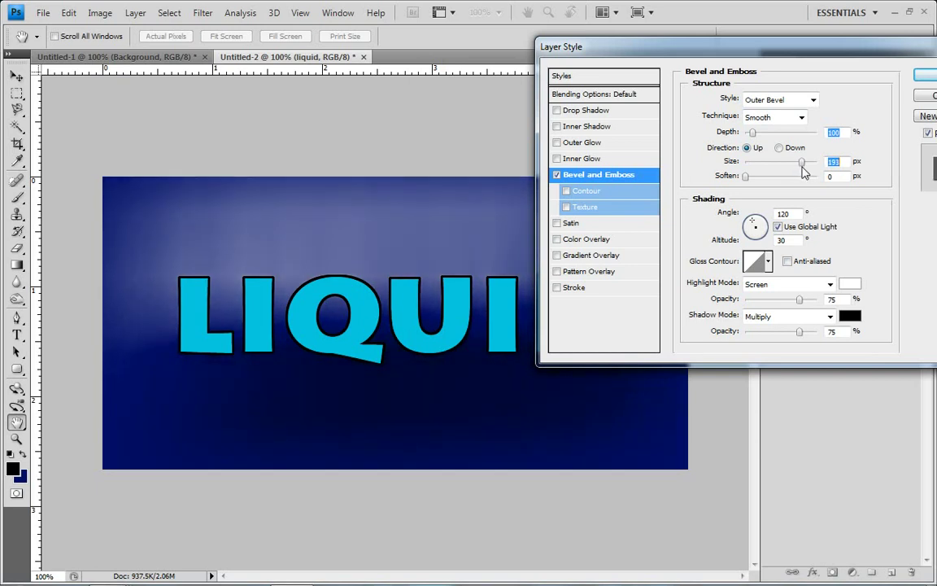
drag(747, 184, 773, 185)
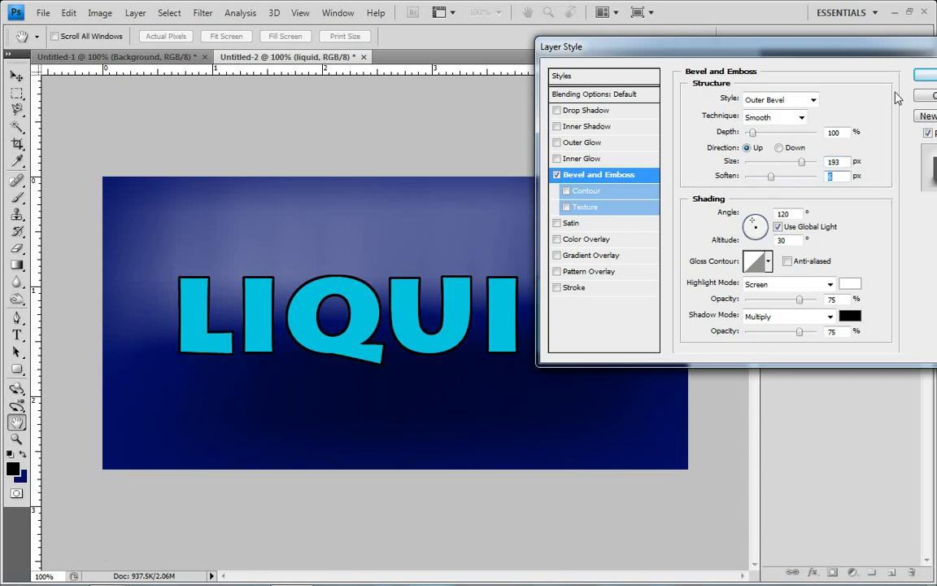
click(926, 75)
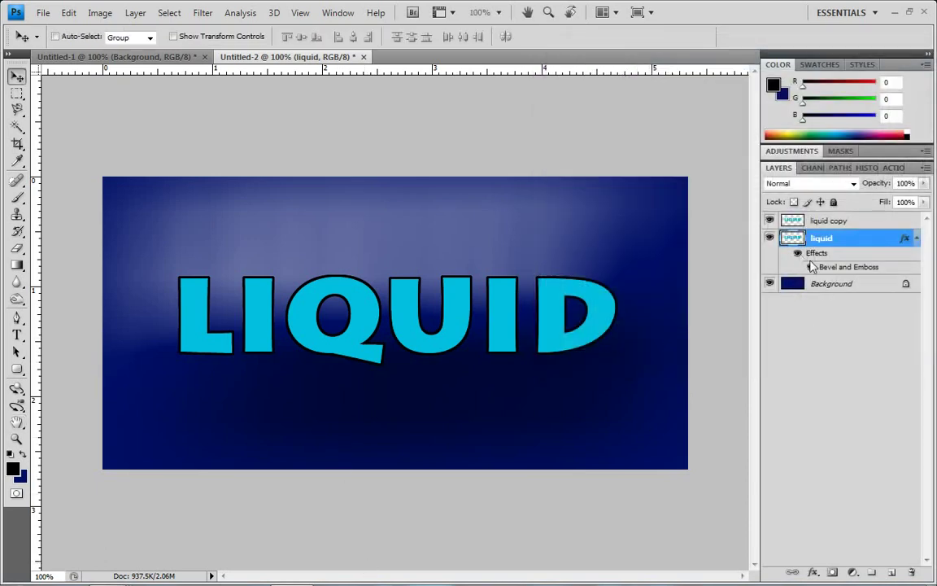
- Enable a Drop Shadow on liquid copy with Normal blend mode
click(826, 221)
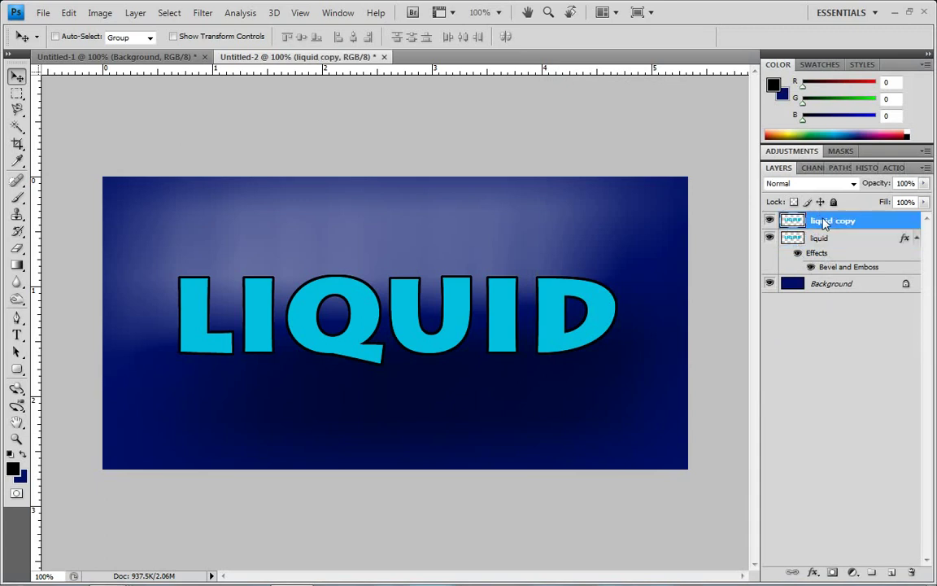
right_click(825, 224)
click(822, 246)
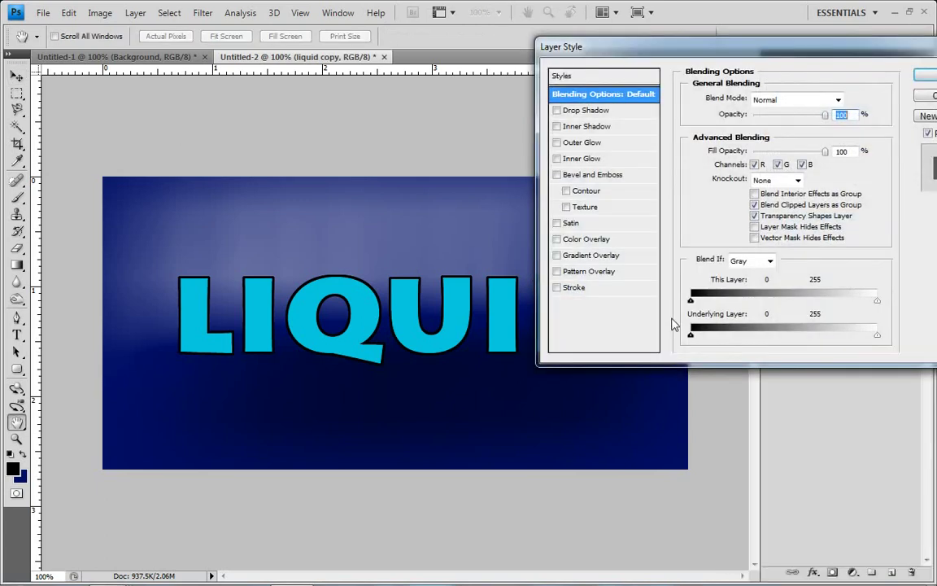
click(557, 112)
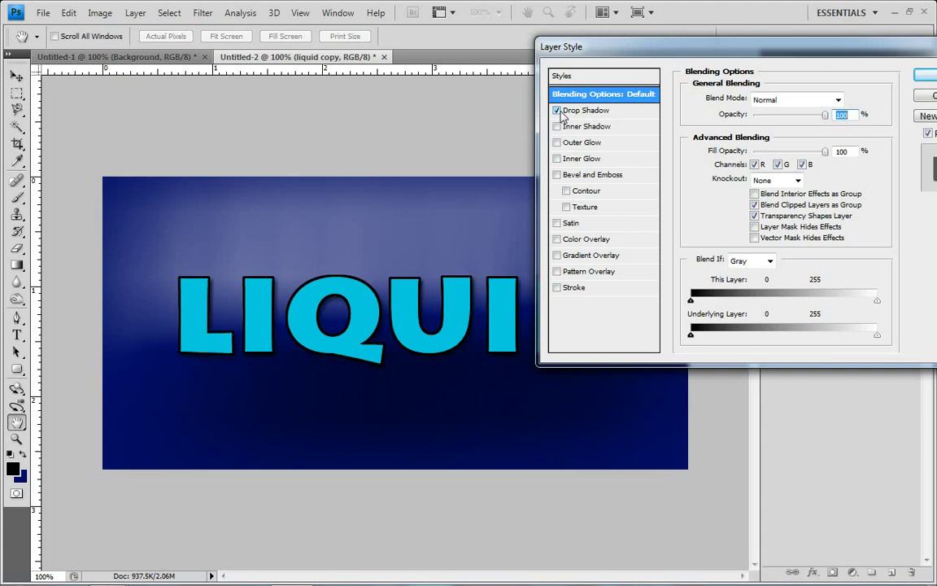
click(579, 112)
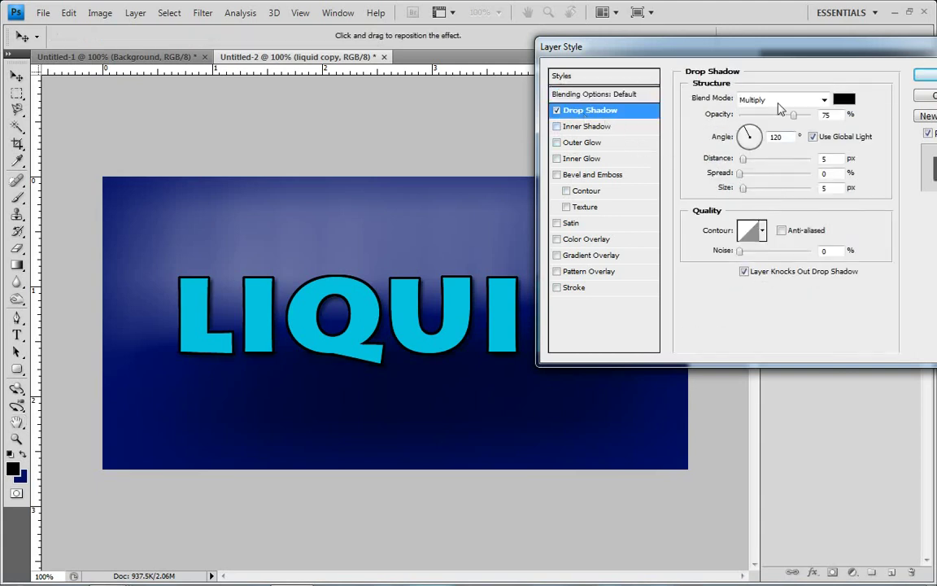
click(732, 99)
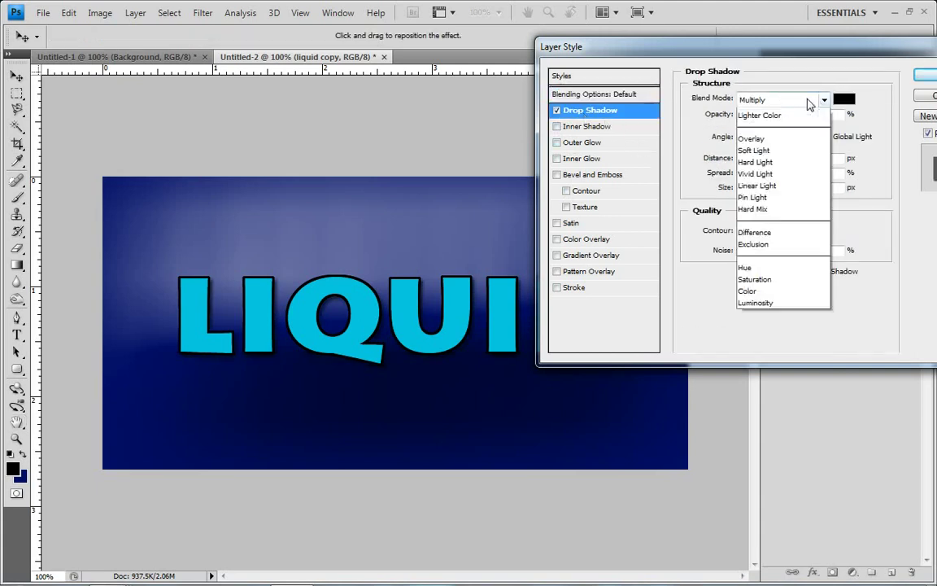
click(753, 118)
- Make the shadow colour bright cyan #18f7ff and set Distance to 0
click(844, 98)
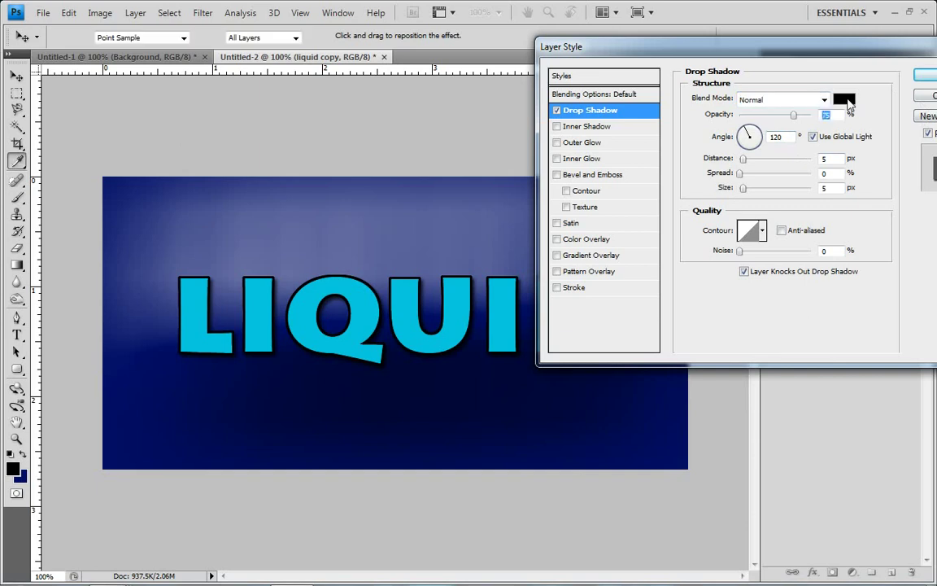
click(391, 221)
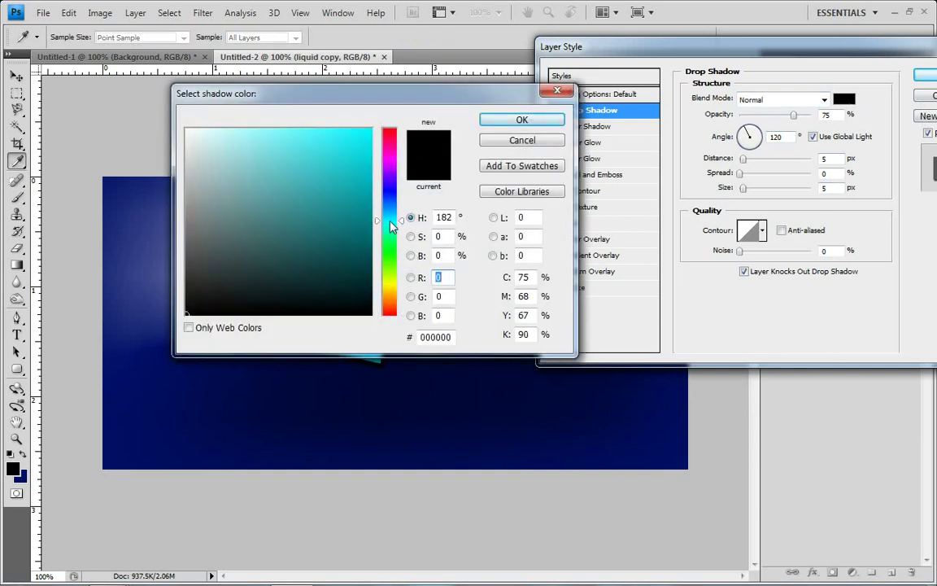
drag(368, 195, 354, 129)
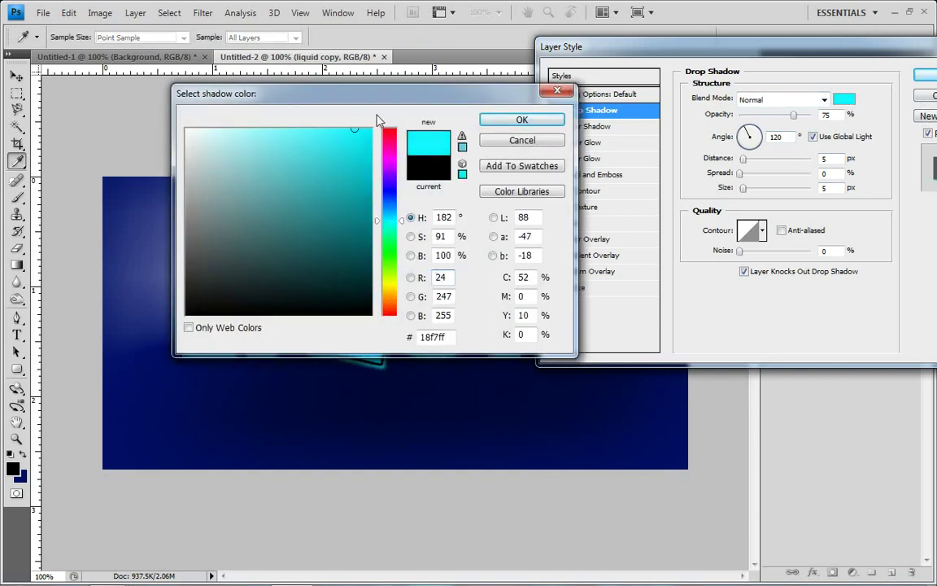
click(521, 120)
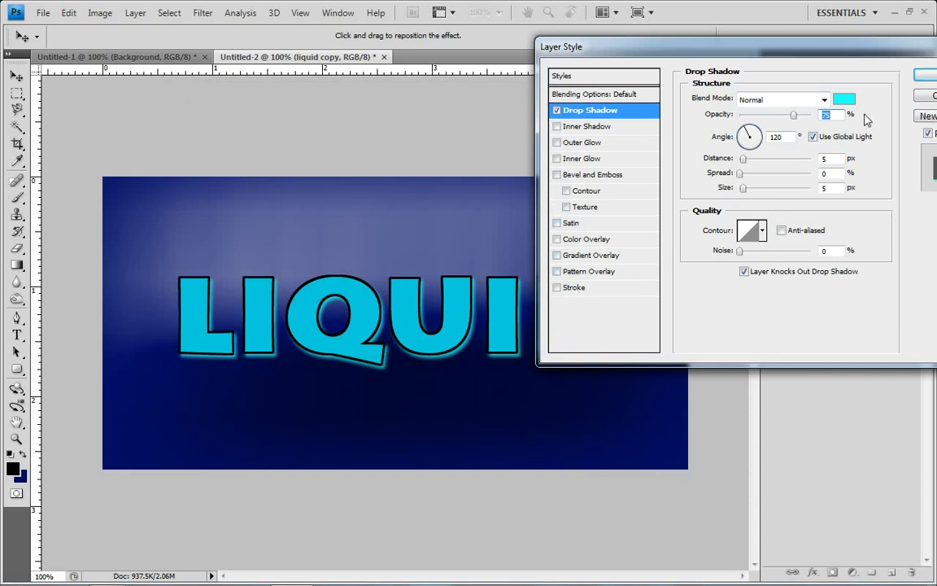
drag(744, 161, 751, 193)
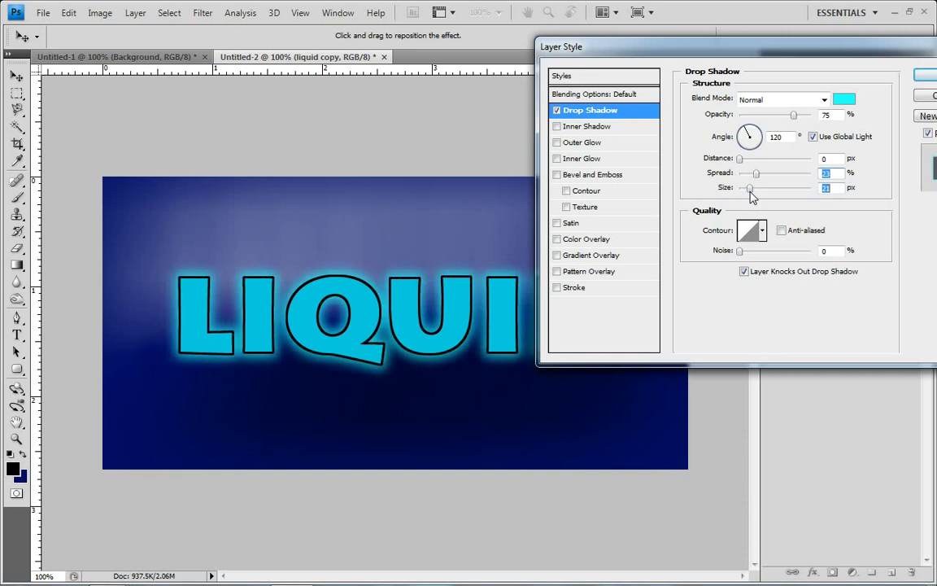
- Turn on an Inner Bevel for liquid copy, enlarge its Size, and apply the effects
click(589, 178)
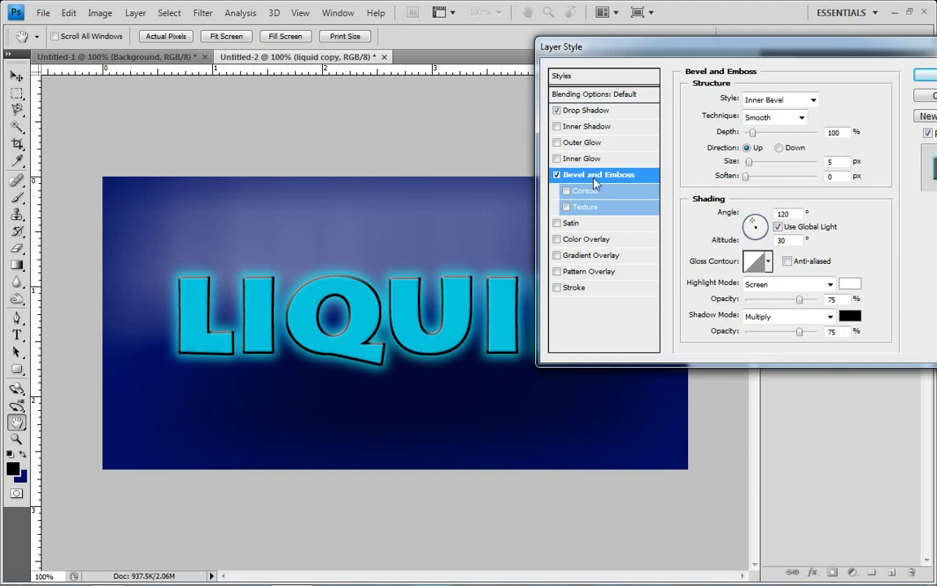
click(760, 99)
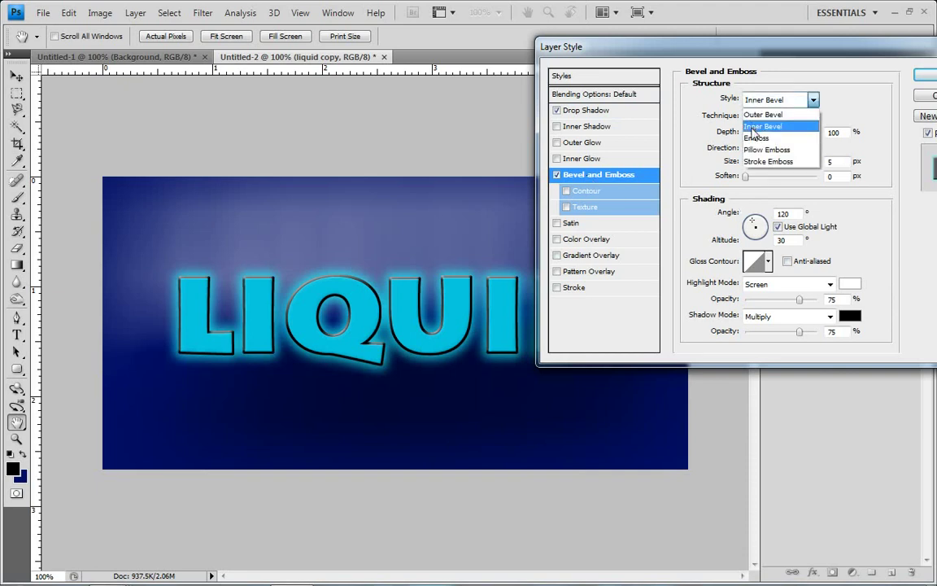
click(756, 127)
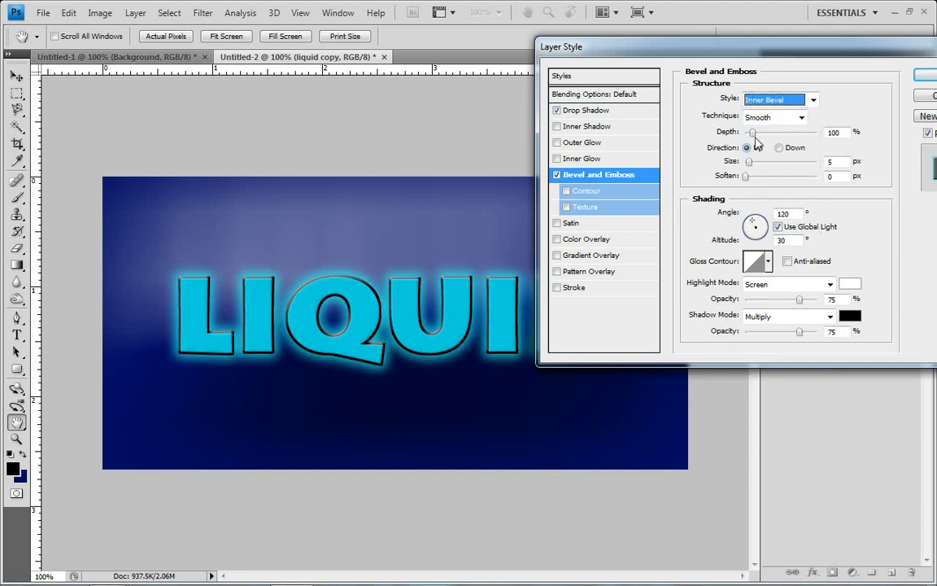
mouse_move(749, 162)
mouse_down()
mouse_move(767, 167)
mouse_move(757, 164)
mouse_up()
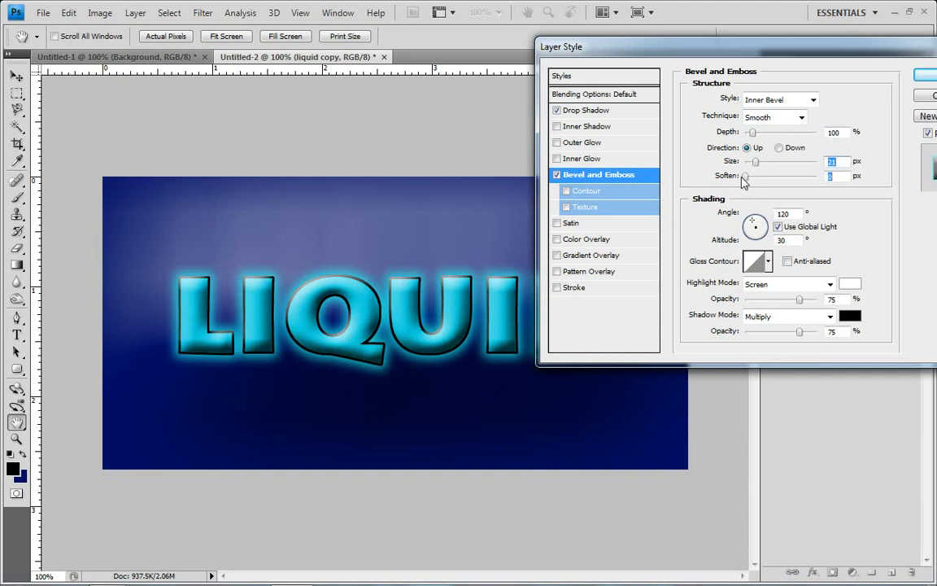
drag(757, 165, 779, 186)
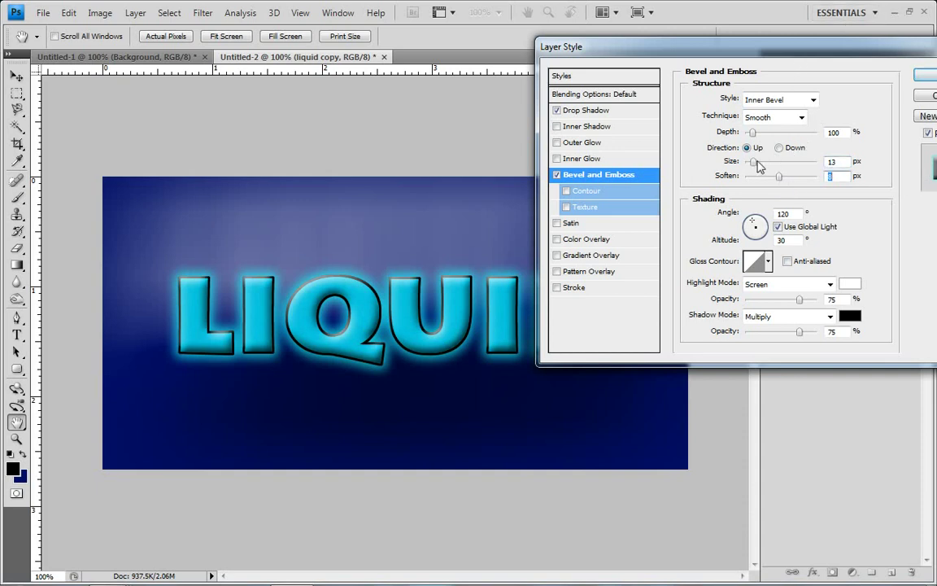
drag(754, 165, 762, 166)
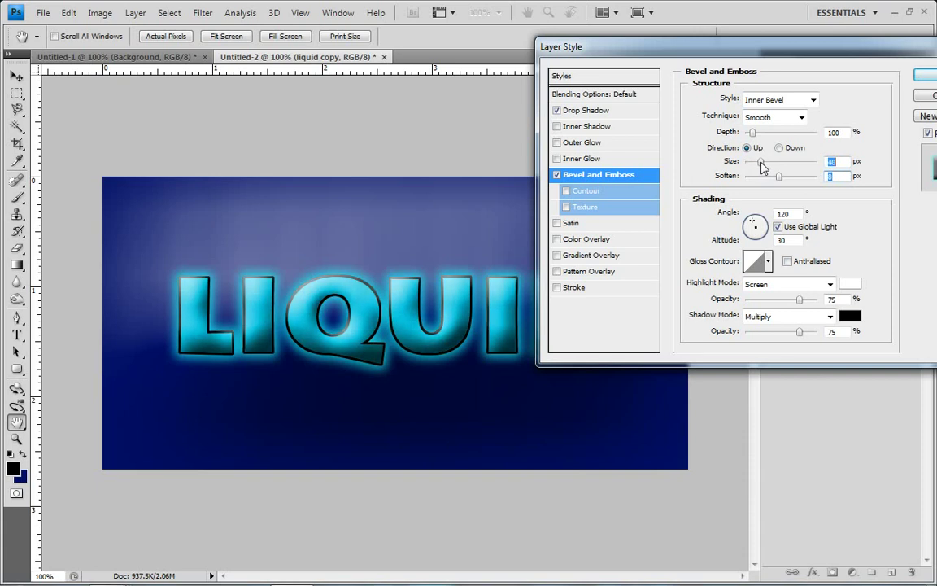
key(Return)
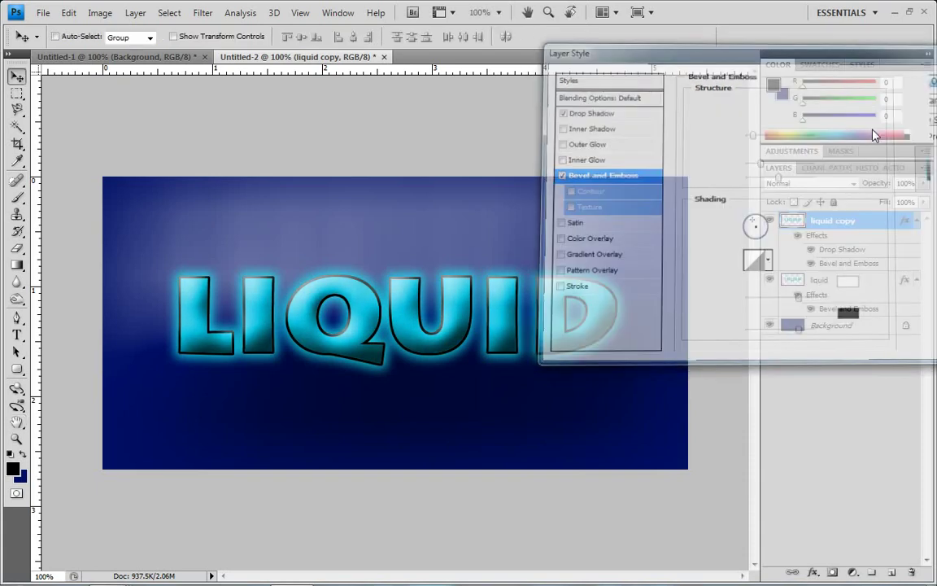